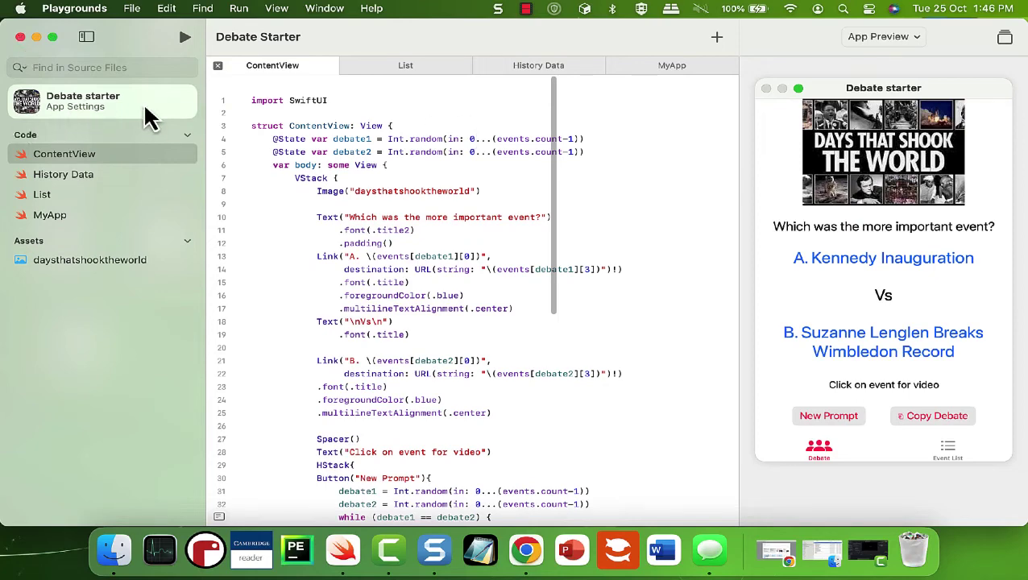
- From the Debate starter app settings in Swift Playgrounds, install it on this Mac
left_click(147, 117)
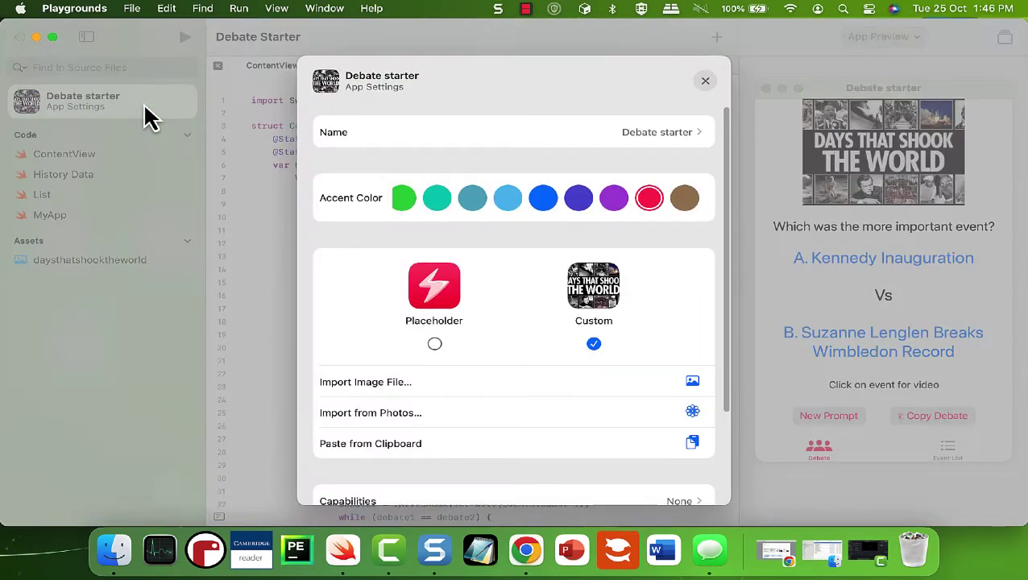
scroll(564, 191, "down", 5)
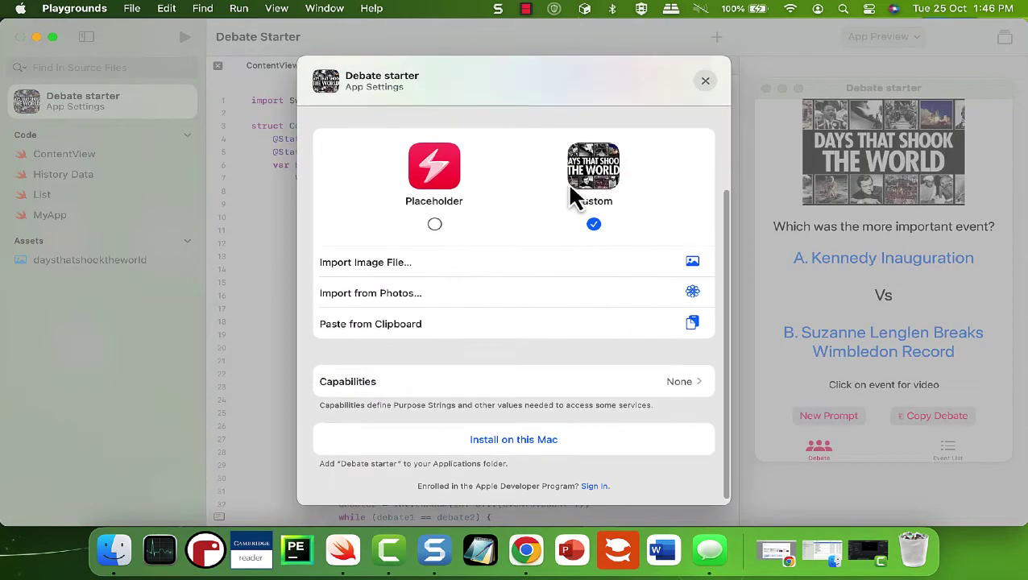
left_click(526, 440)
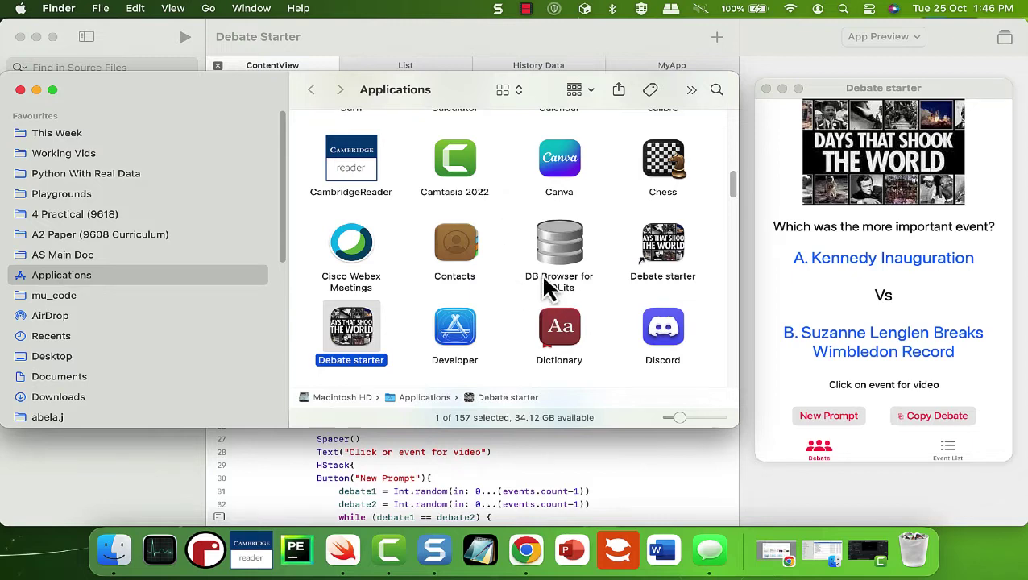
left_click(512, 296)
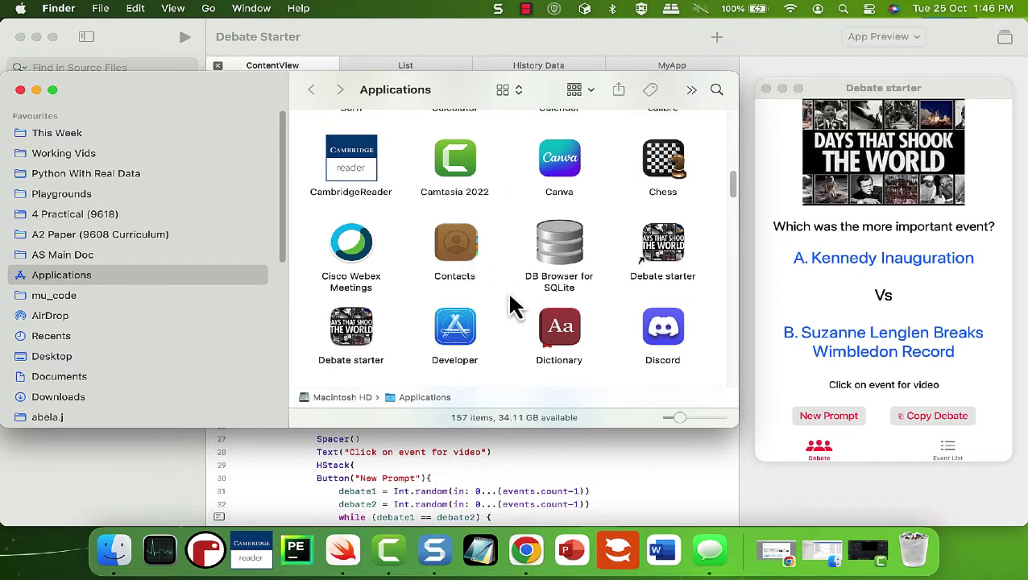
scroll(512, 305, "down", 1)
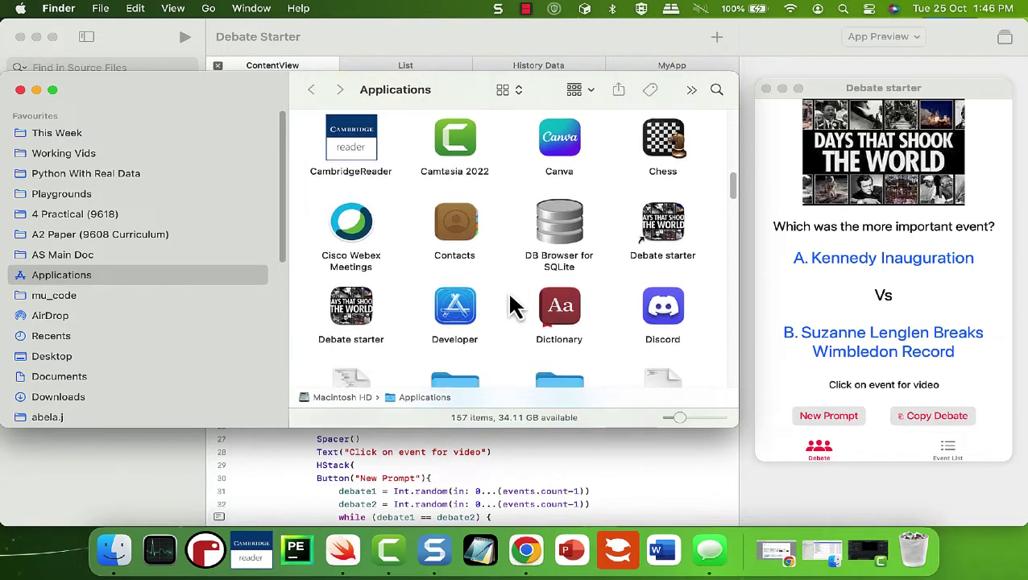
left_click(361, 316)
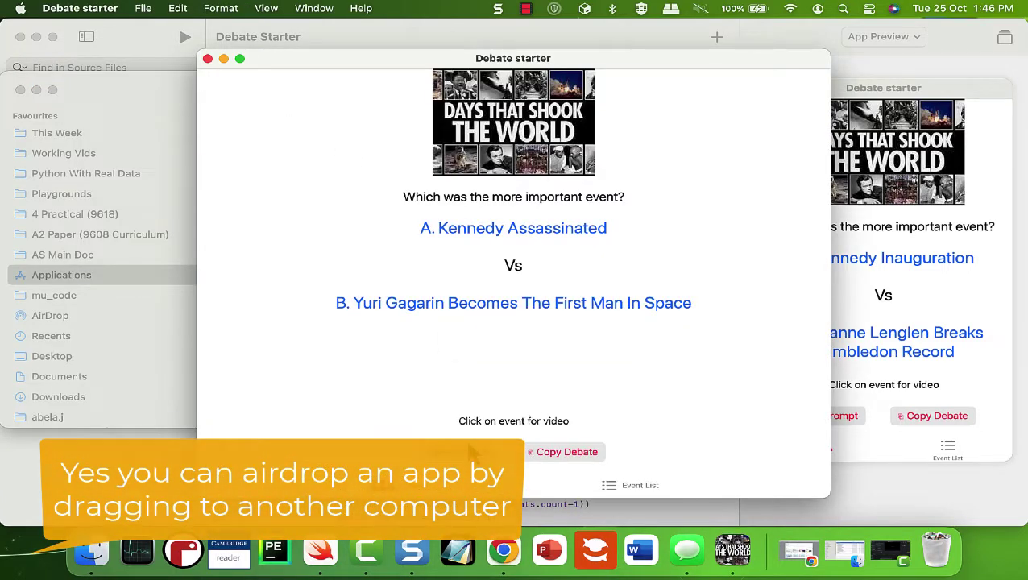
left_click(461, 456)
left_click(465, 465)
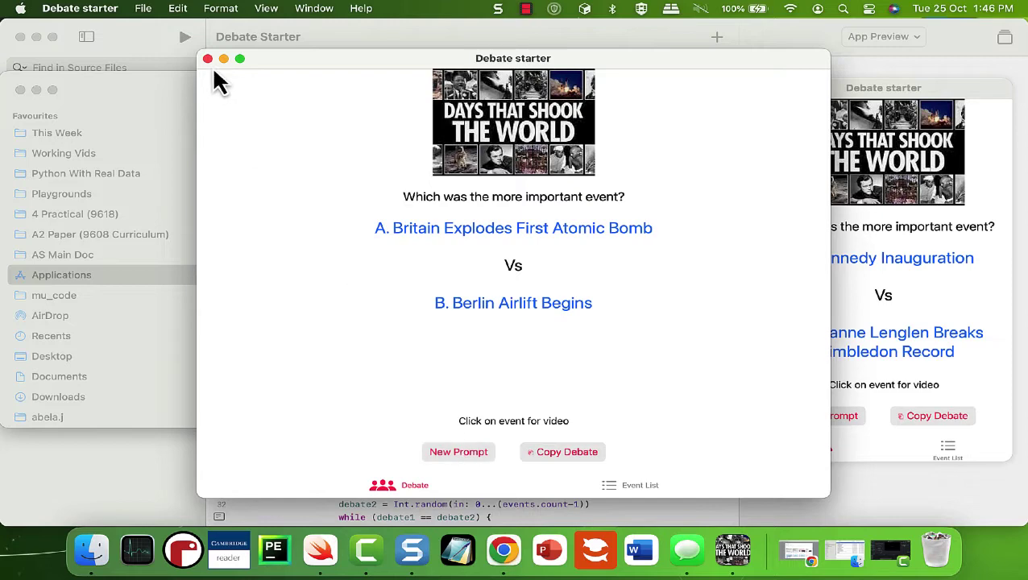
left_click(208, 59)
left_click(367, 310)
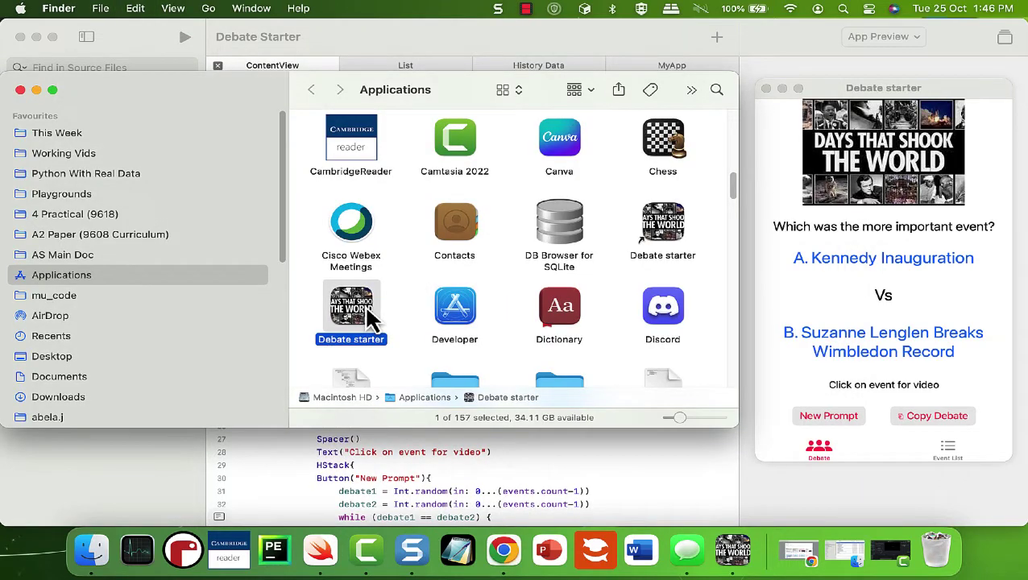
- Copy the Debate starter app and paste it into the Downloads > Debate Starter App folder
left_click(137, 9)
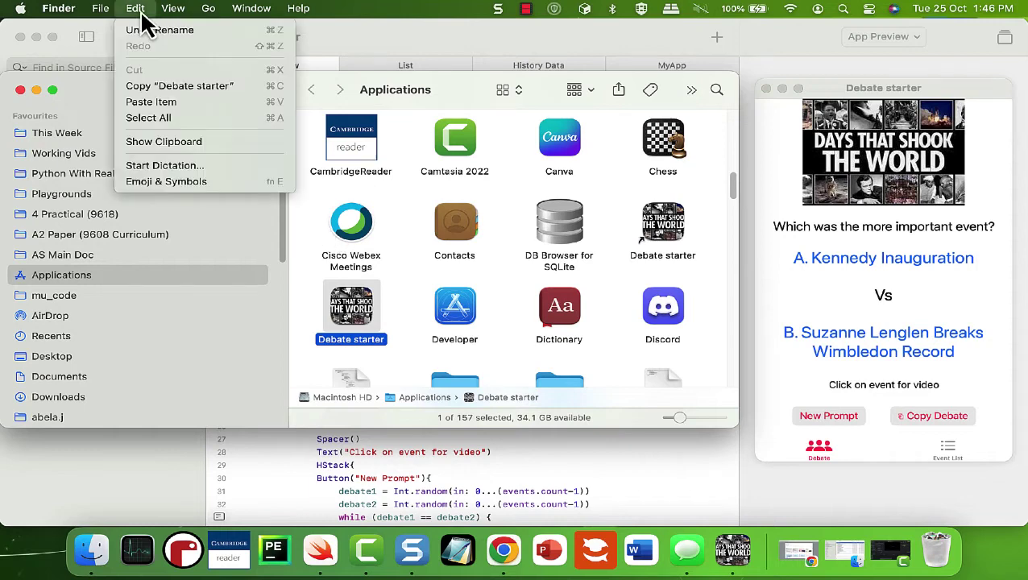
left_click(155, 85)
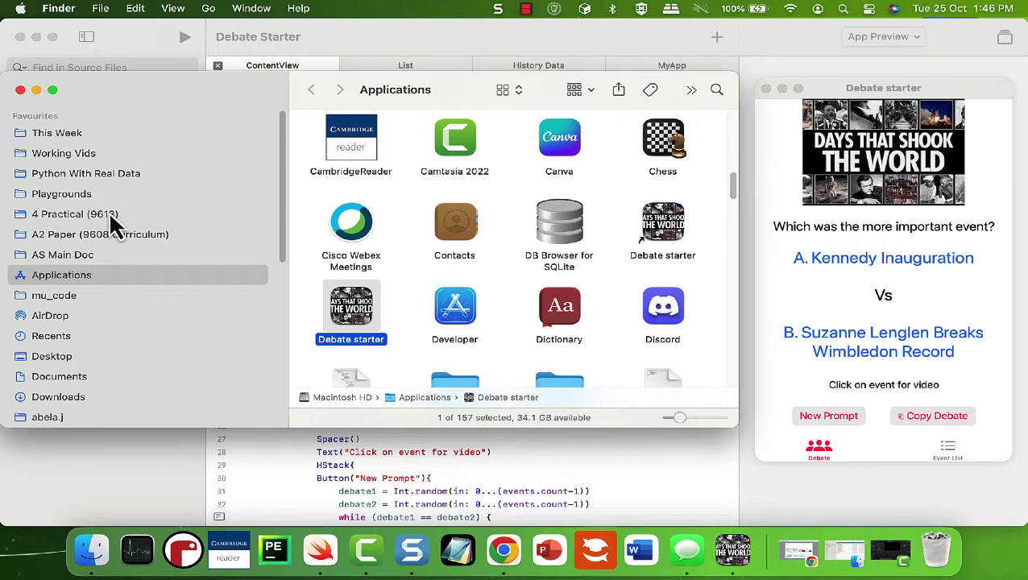
left_click(69, 396)
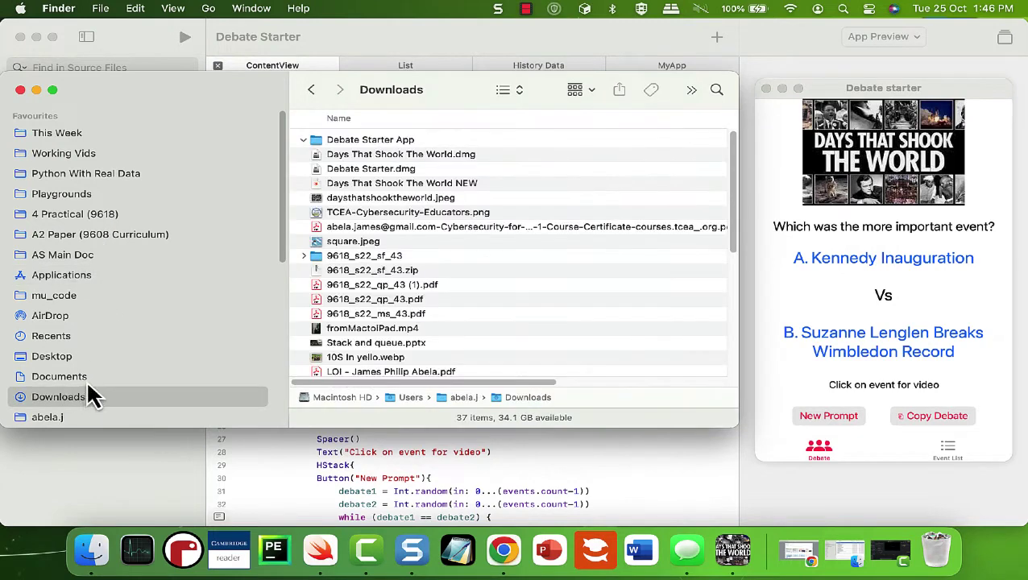
double_click(381, 141)
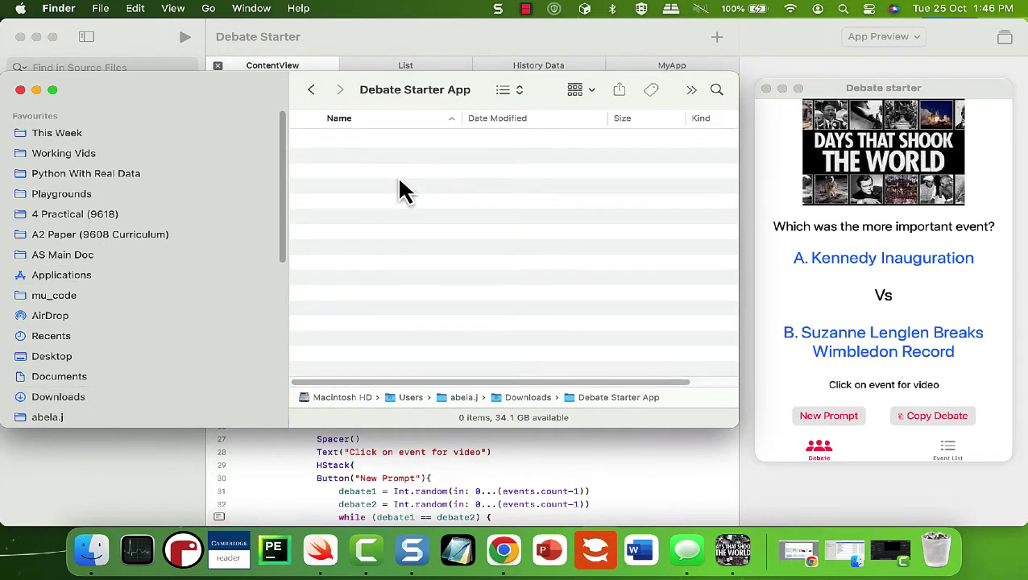
left_click(136, 10)
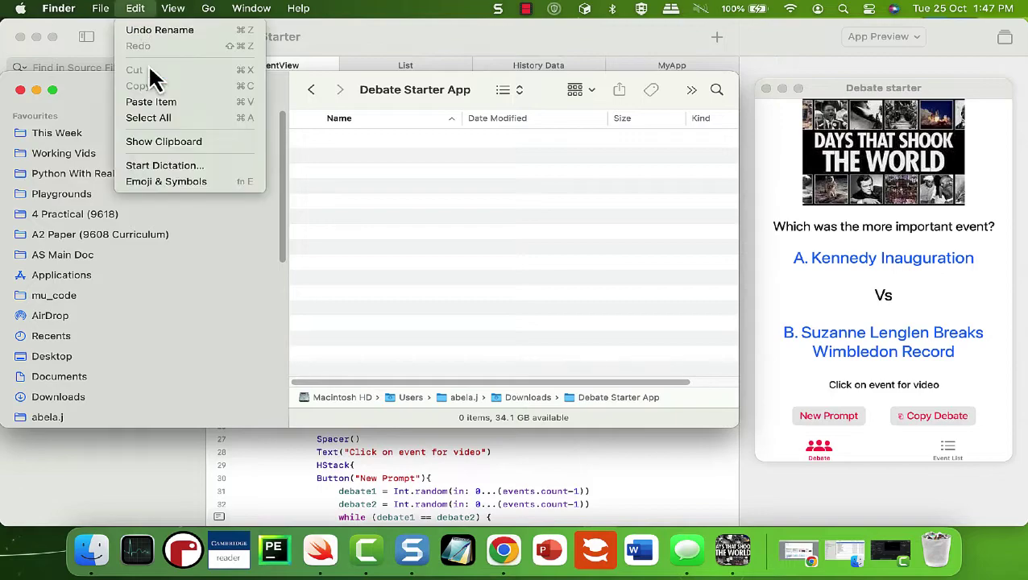
left_click(185, 103)
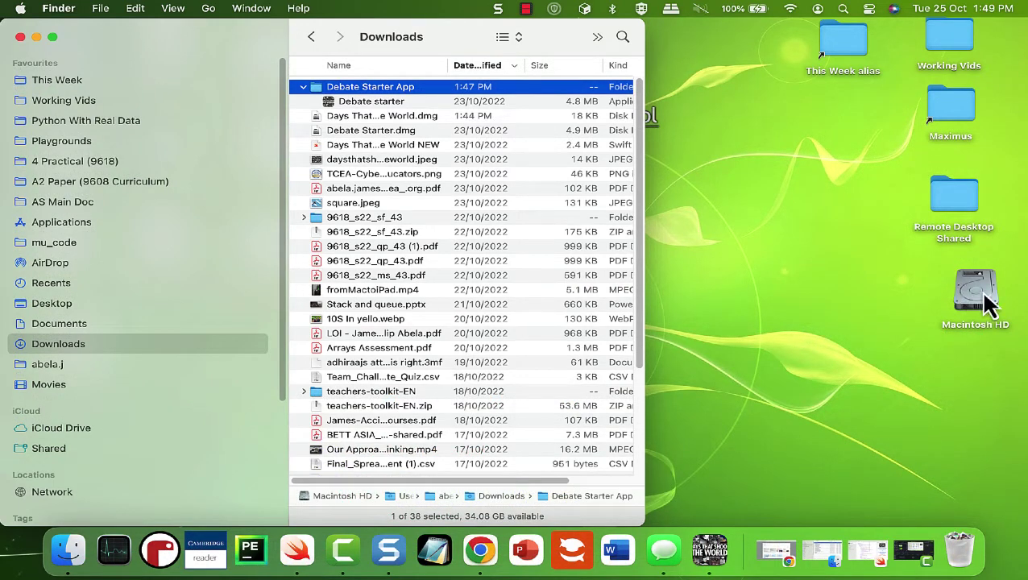
- Open Macintosh HD and make an alias of its Applications folder
double_click(984, 293)
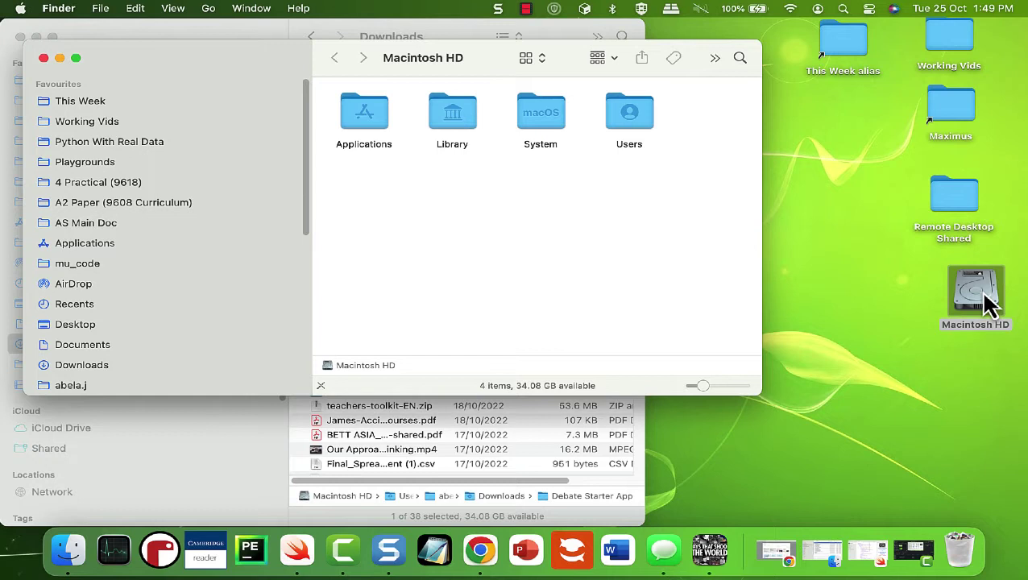
right_click(369, 130)
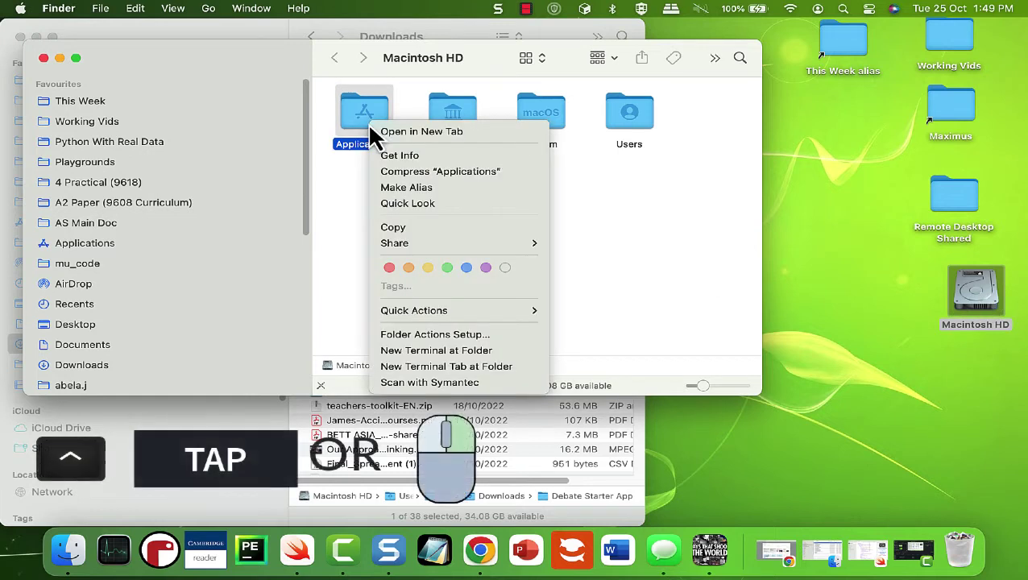
left_click(431, 189)
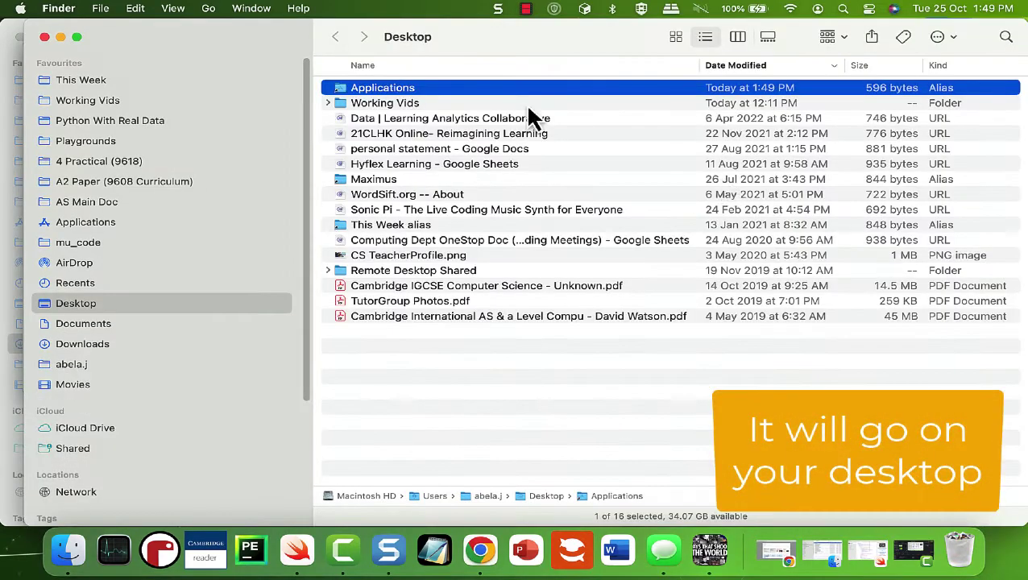
- Place the Desktop and Downloads windows side by side and drag the Applications alias into Debate Starter App
left_click_drag(258, 50, 395, 52)
left_click(76, 58)
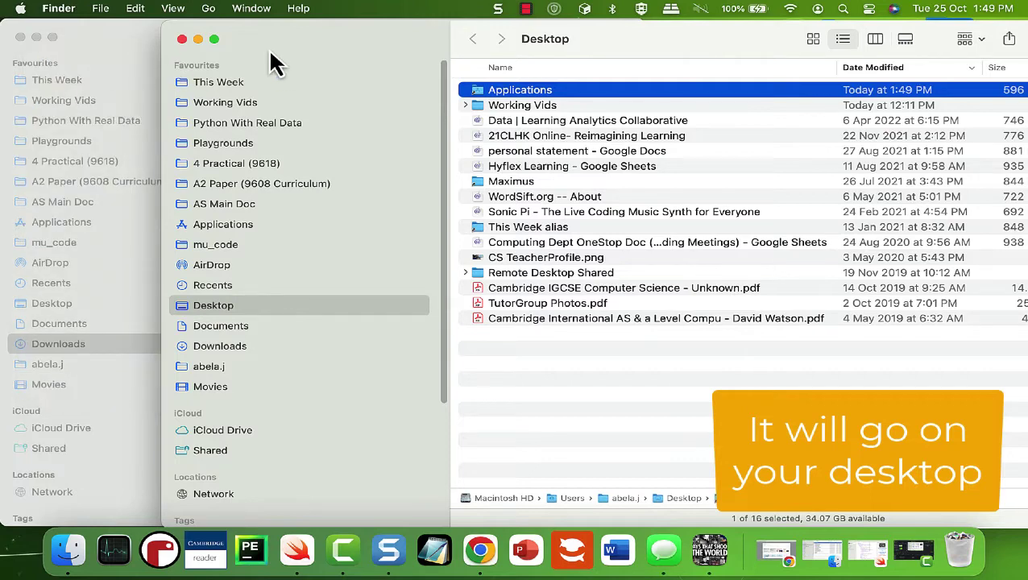
left_click_drag(274, 62, 586, 60)
left_click_drag(798, 91, 390, 86)
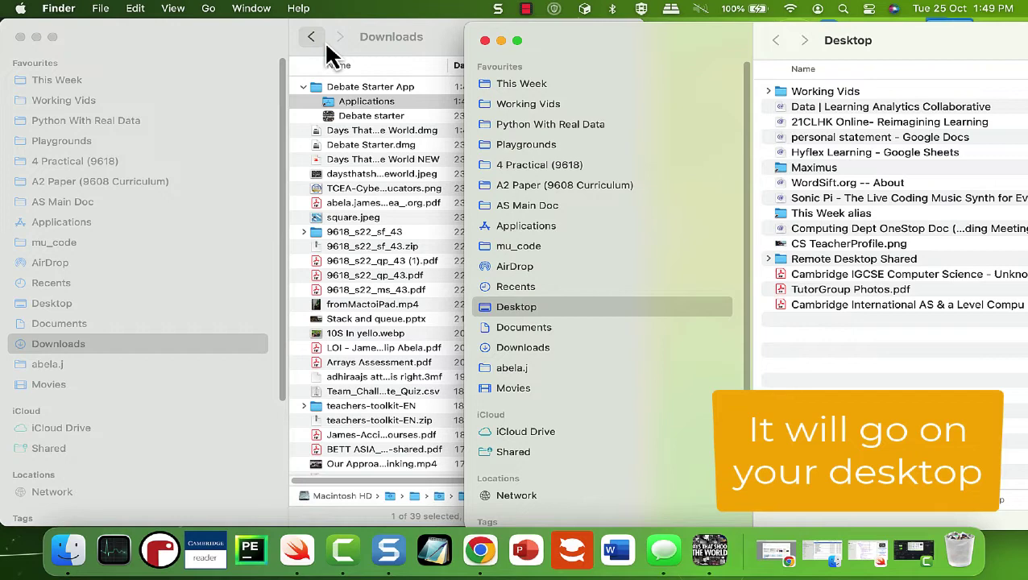
left_click(394, 42)
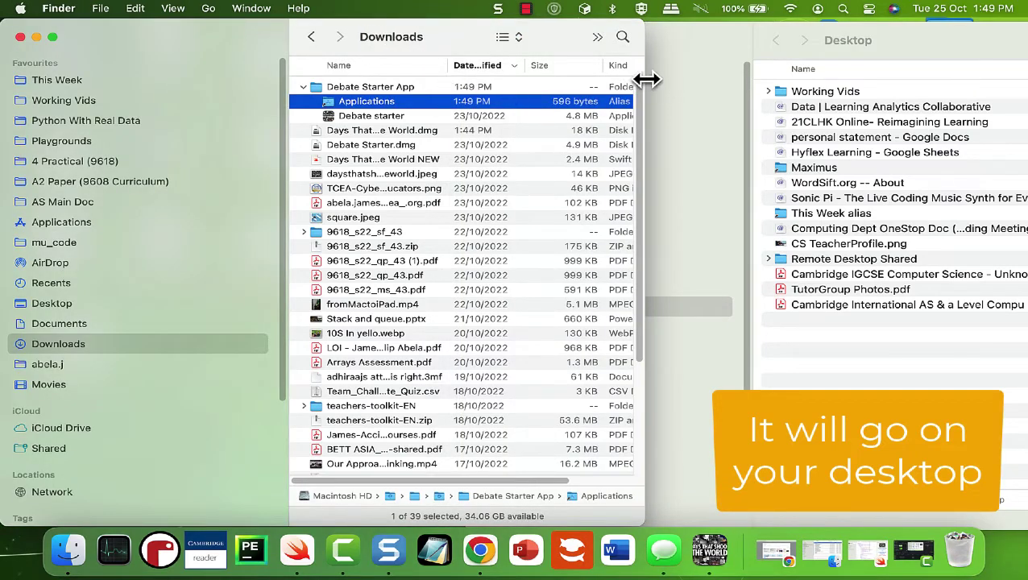
left_click_drag(649, 78, 752, 82)
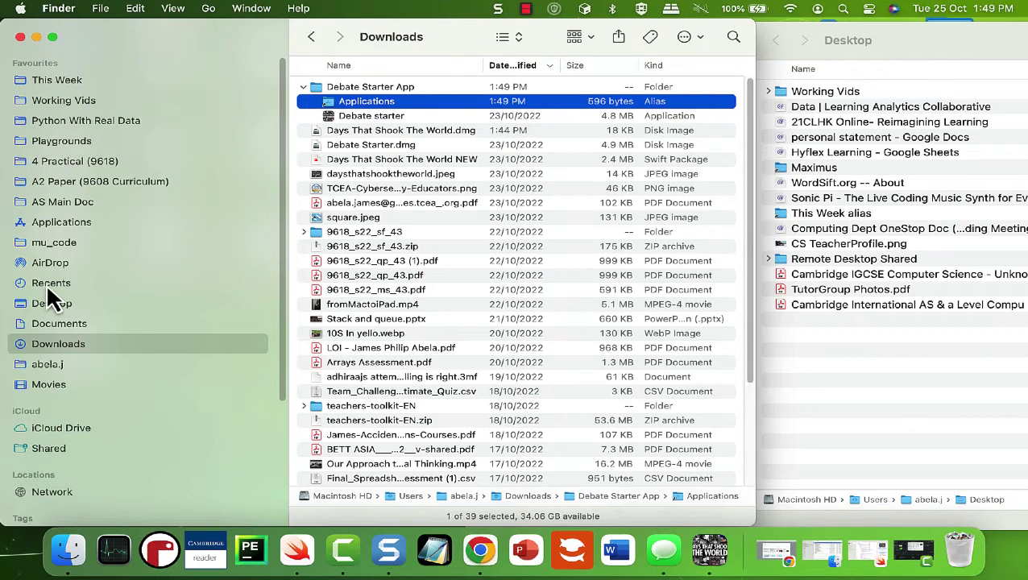
- Go to Applications > Utilities and launch Disk Utility
left_click(64, 224)
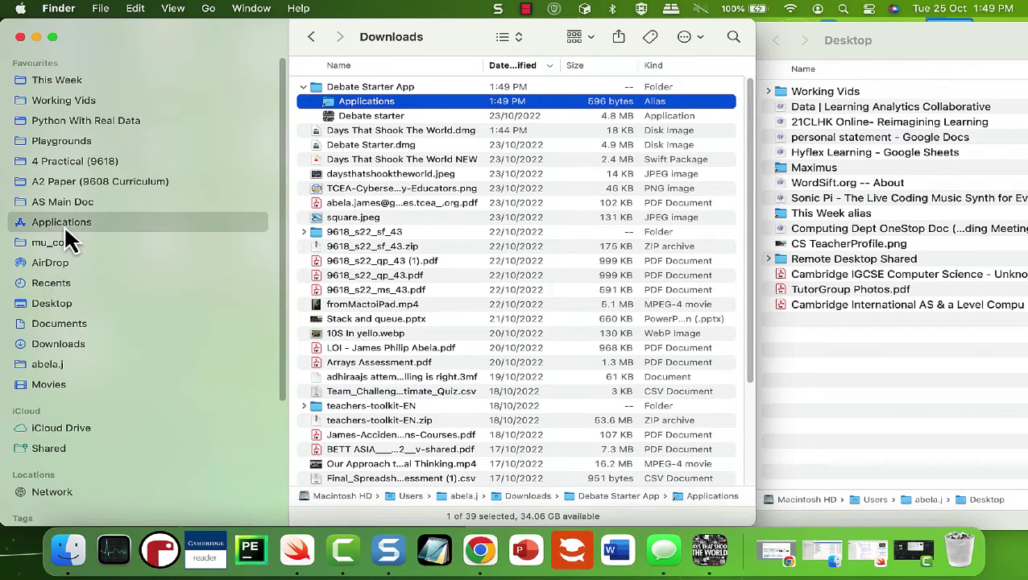
scroll(498, 288, "down", 3)
scroll(498, 288, "down", 8)
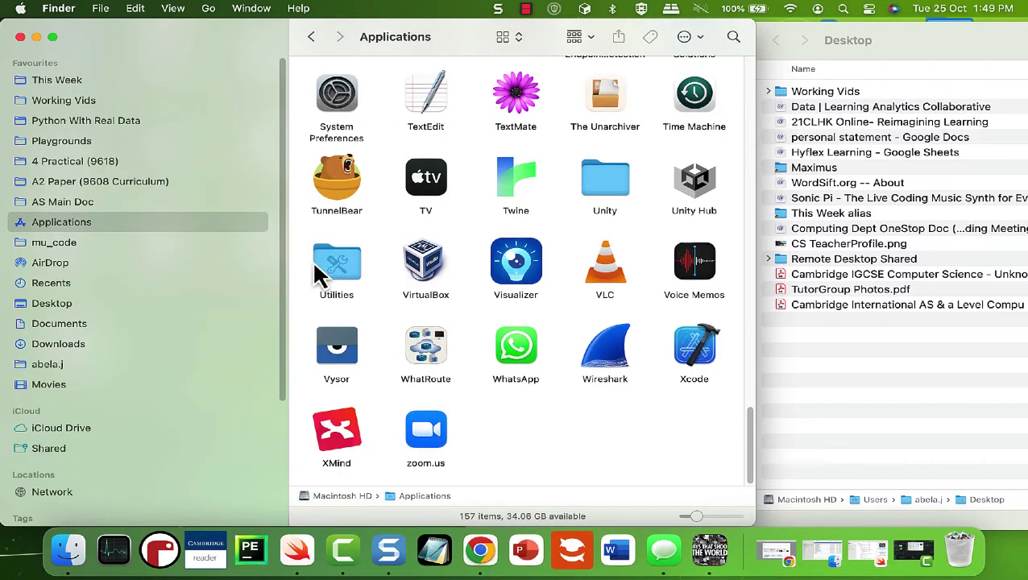
double_click(313, 264)
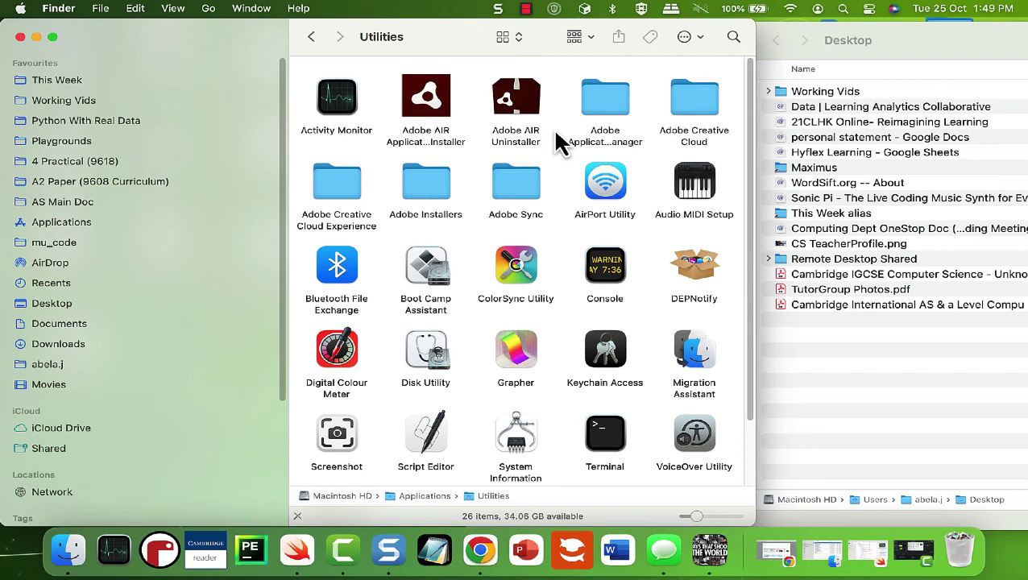
scroll(568, 158, "down", 2)
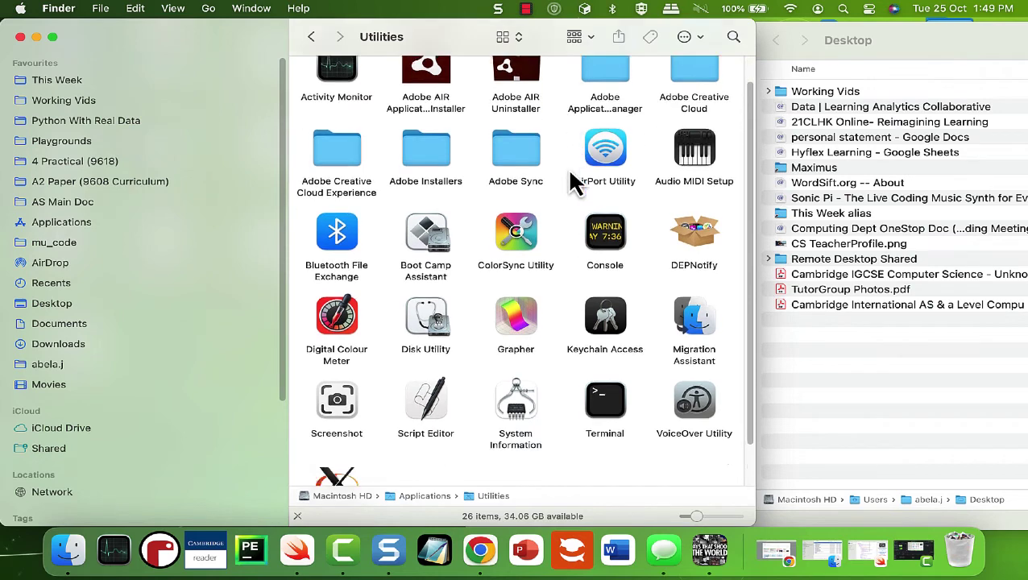
scroll(568, 173, "up", 2)
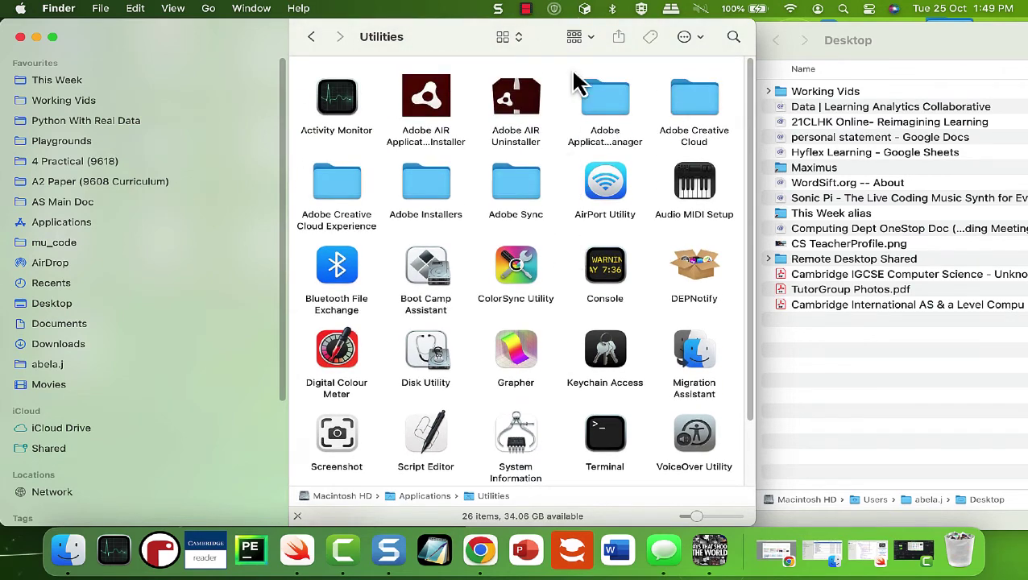
scroll(572, 121, "down", 2)
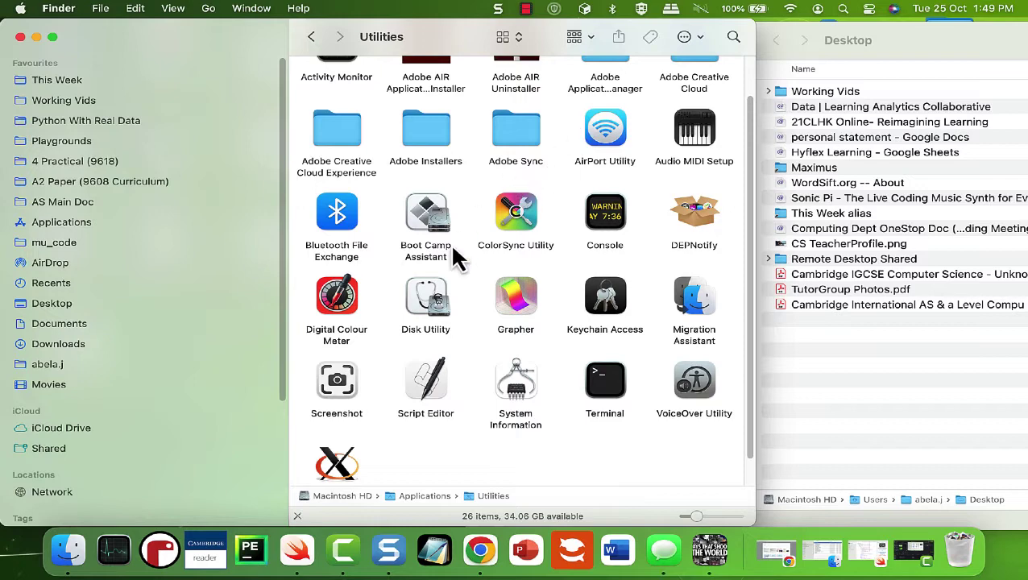
double_click(436, 310)
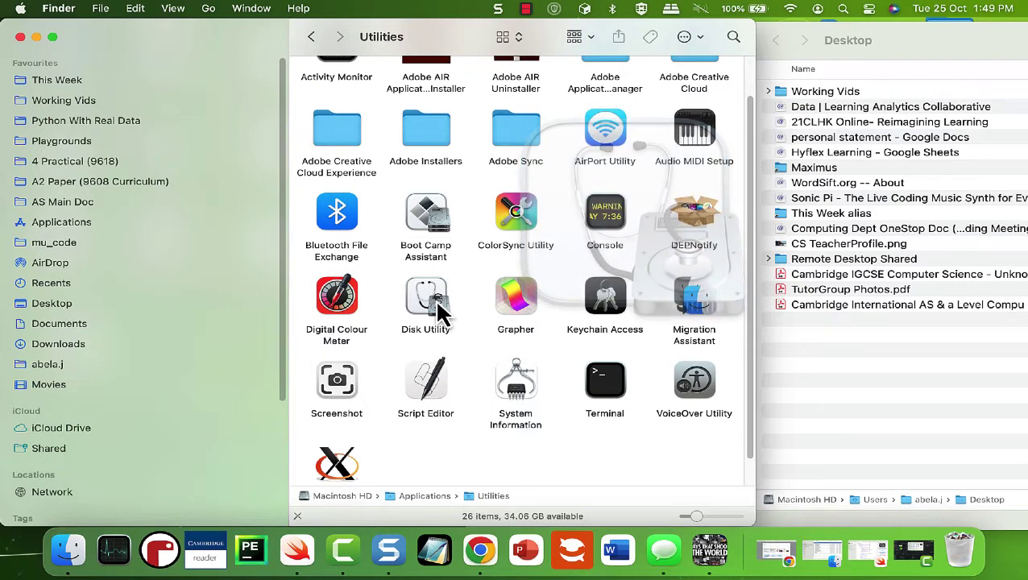
- In Disk Utility, choose File > New Image > Image from Folder to pick a folder from Downloads
double_click(439, 311)
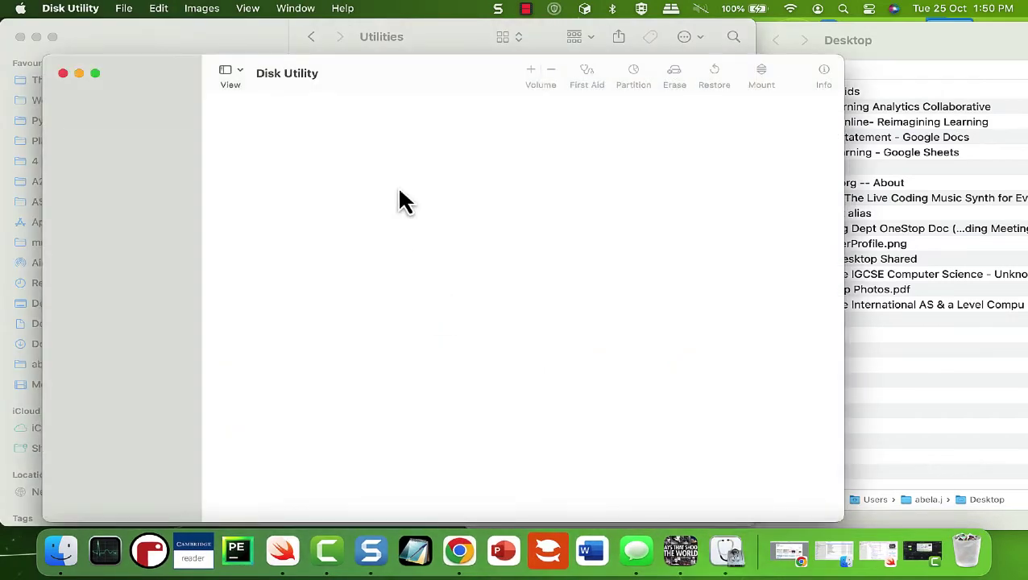
left_click(126, 11)
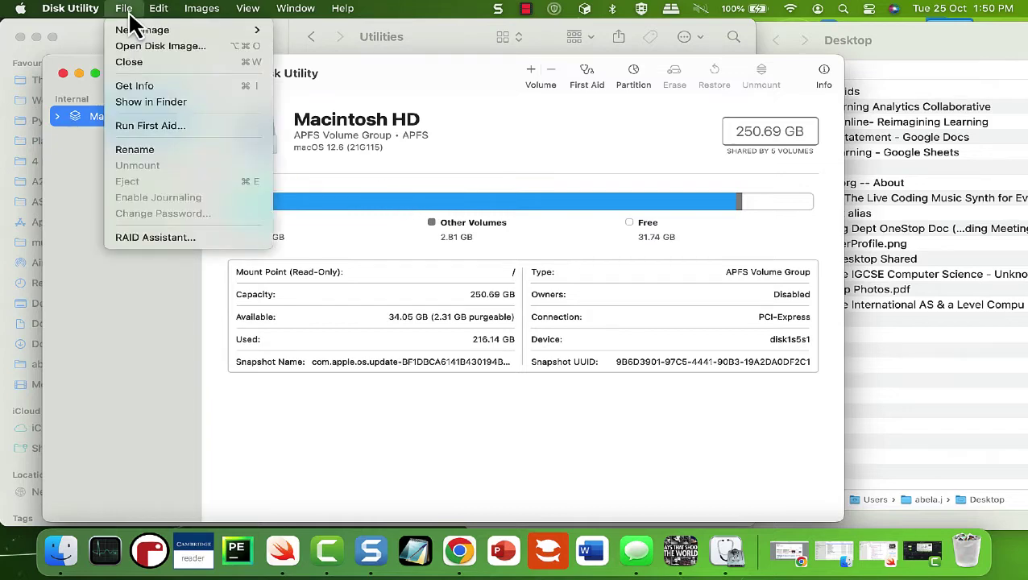
mouse_move(130, 31)
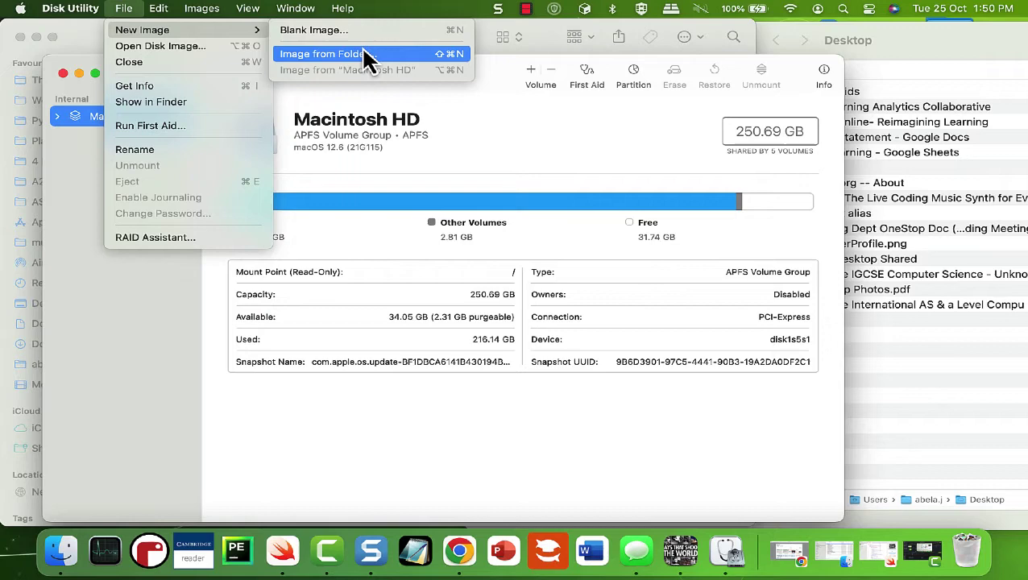
left_click(364, 55)
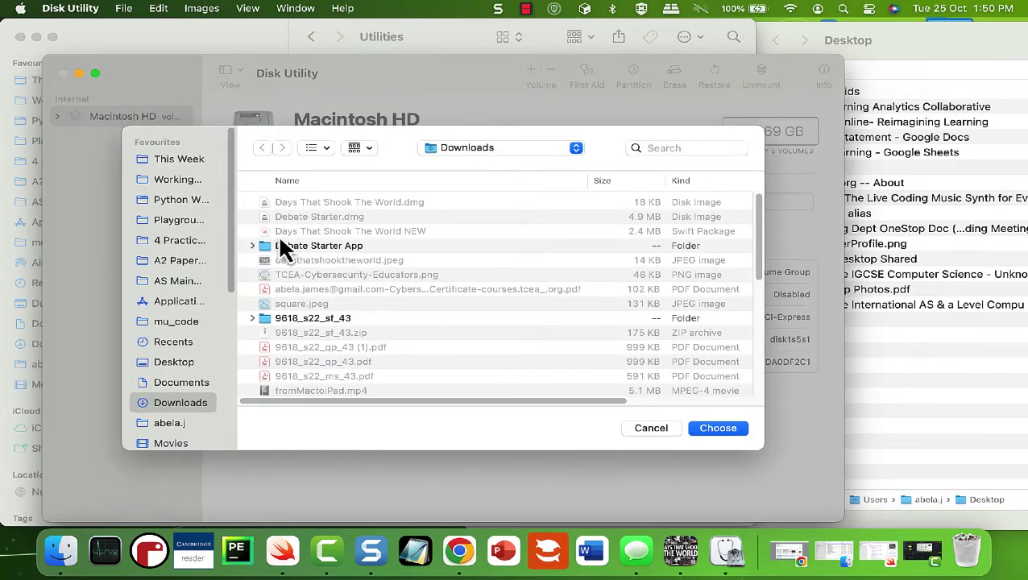
- Save Debate Starter App as a compressed 4.9 MB Debate Starter App.dmg in Downloads, then quit Disk Utility
left_click(278, 245)
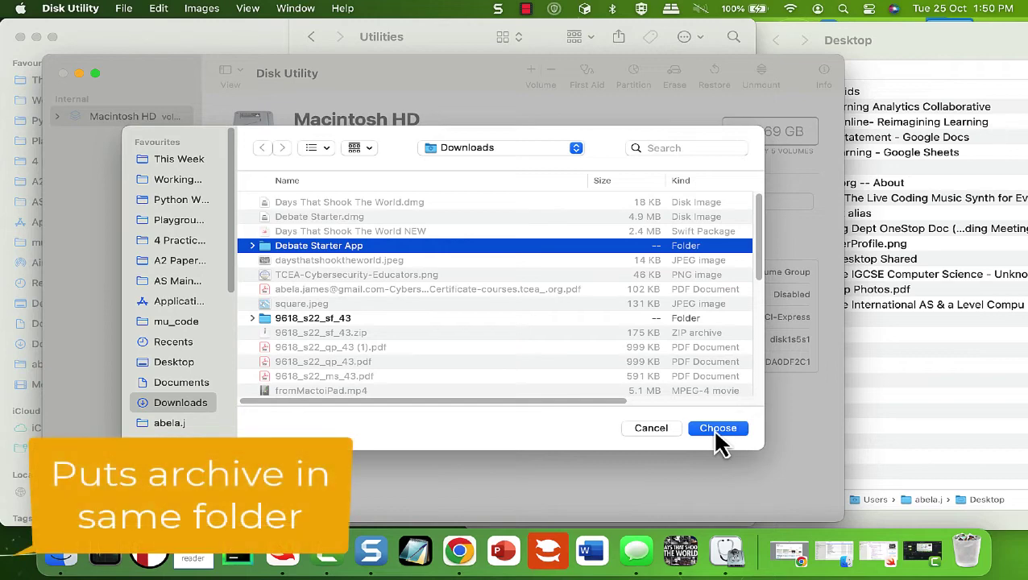
left_click(713, 429)
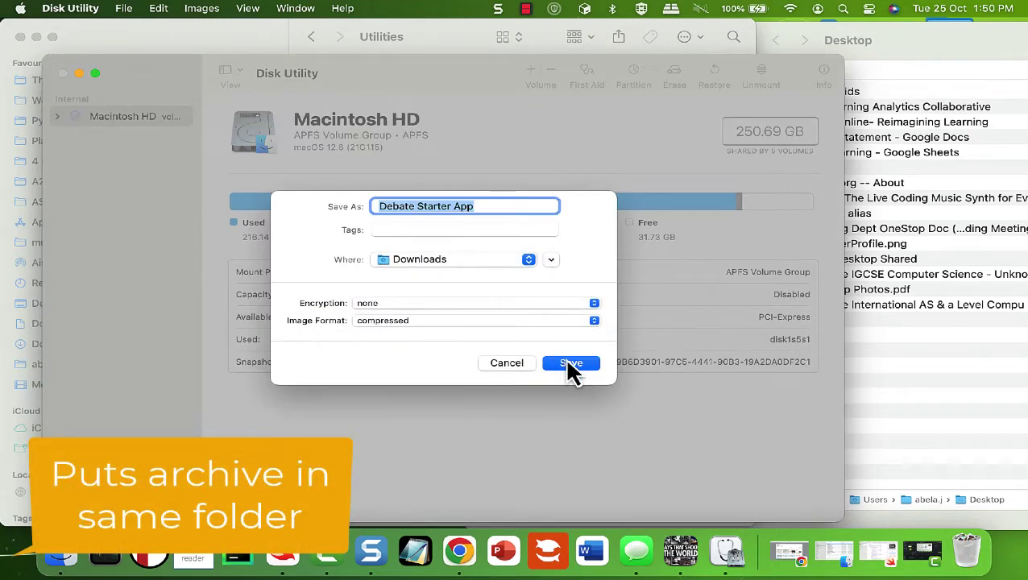
left_click(568, 363)
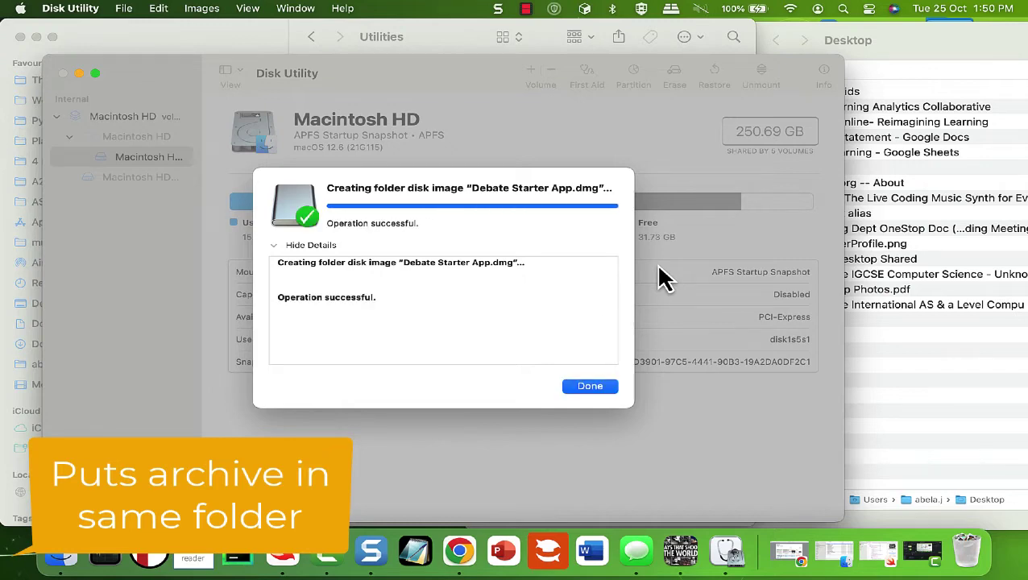
left_click(587, 387)
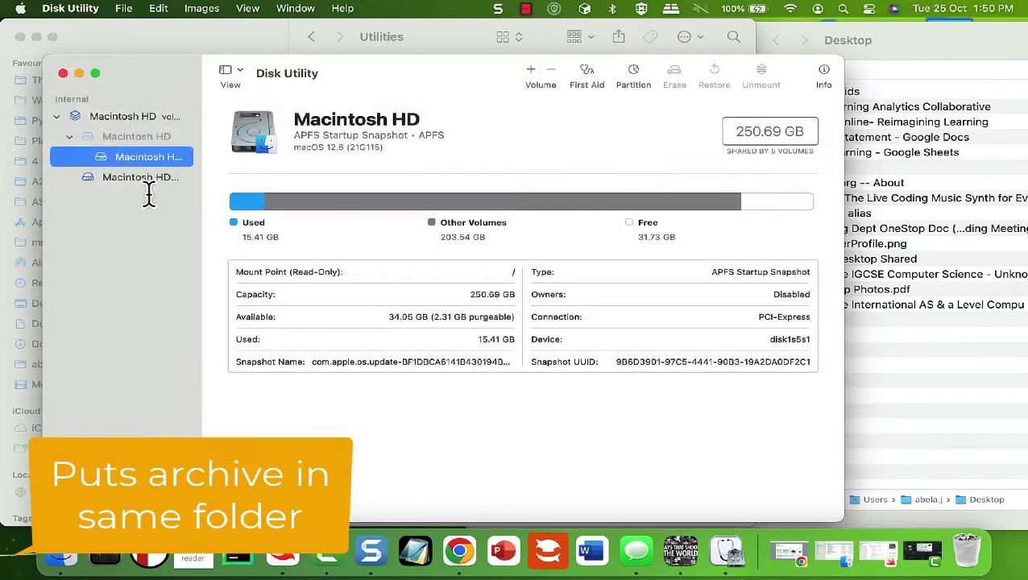
left_click(63, 74)
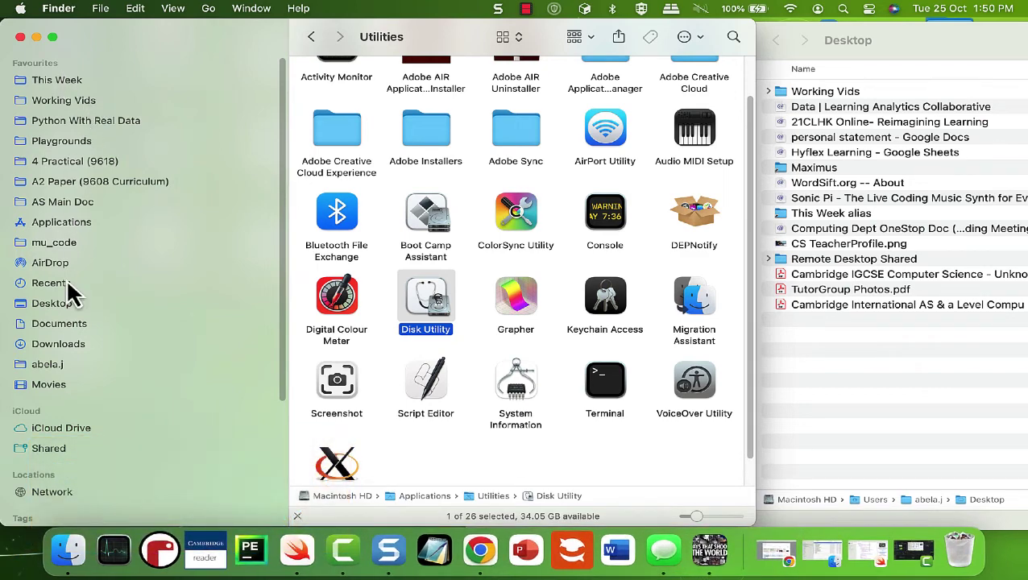
left_click(64, 346)
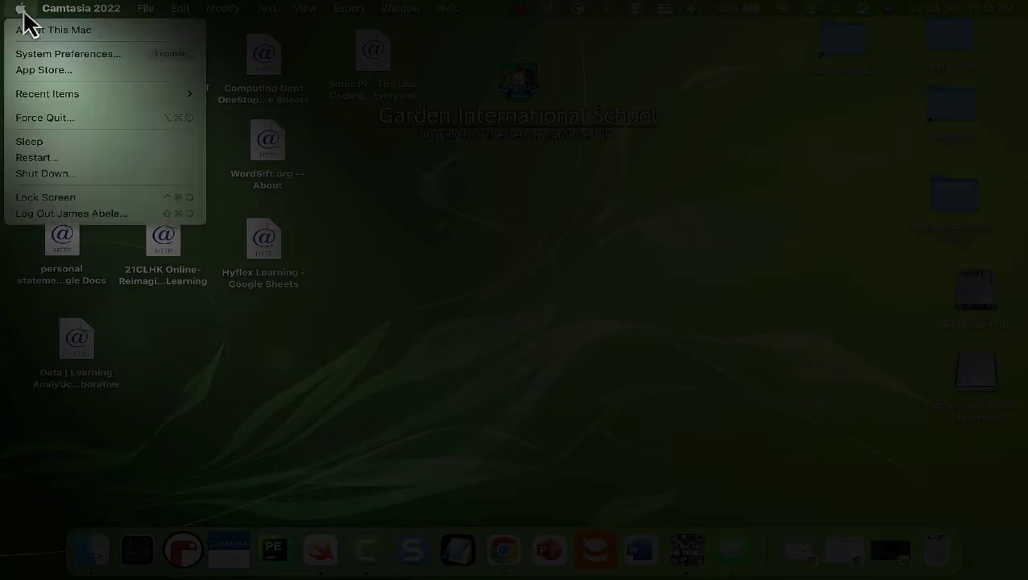
- Open System Preferences and go to Security & Privacy
left_click(49, 54)
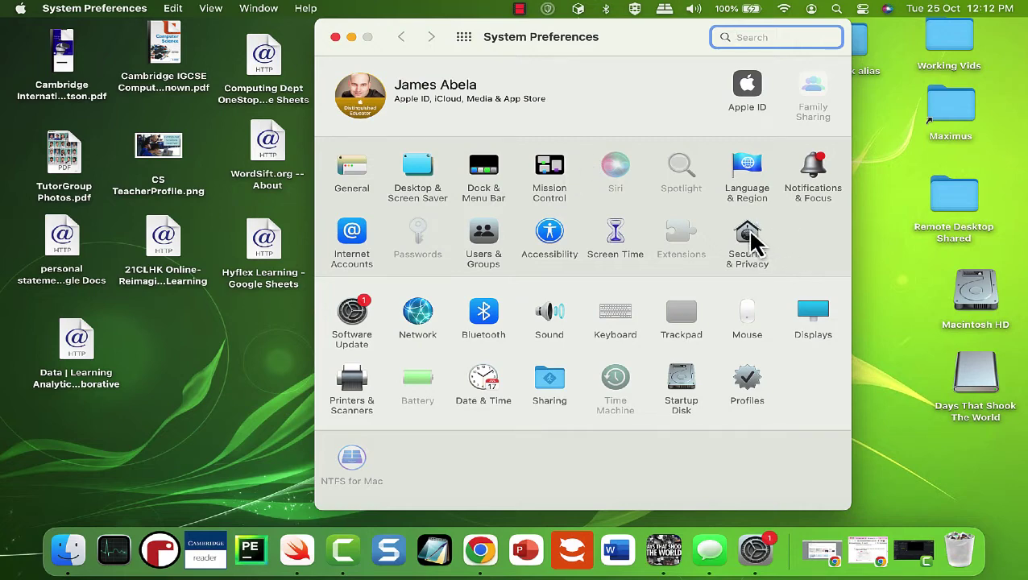
left_click(748, 237)
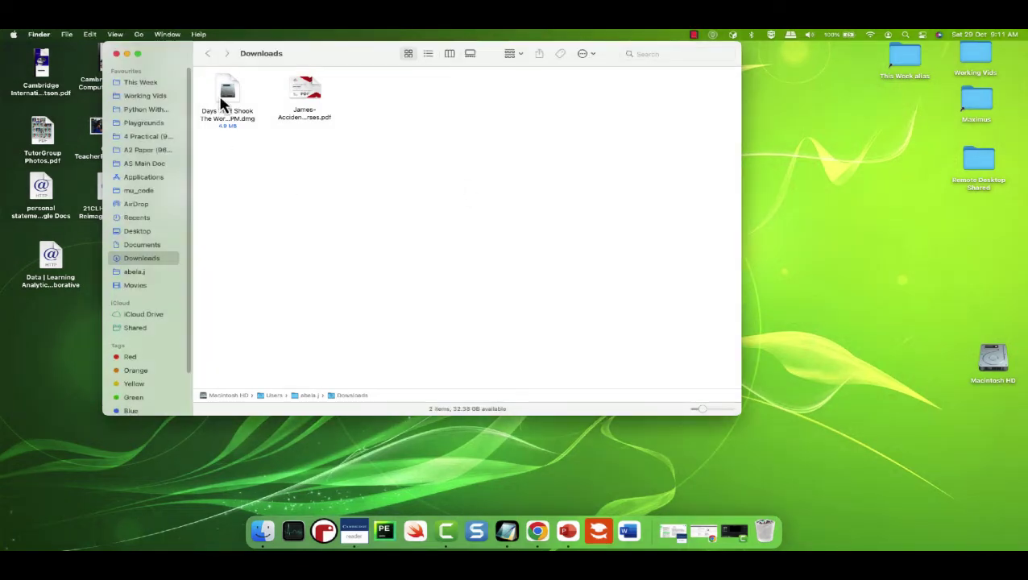
- Mount the Days That Shook The World disk image and drag Debate starter onto Applications
left_click(225, 95)
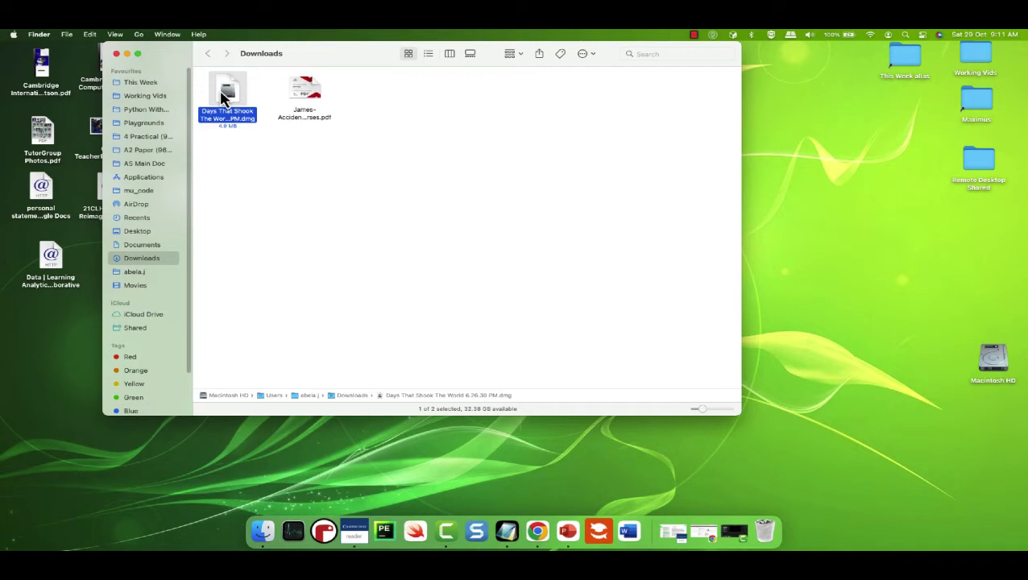
double_click(225, 96)
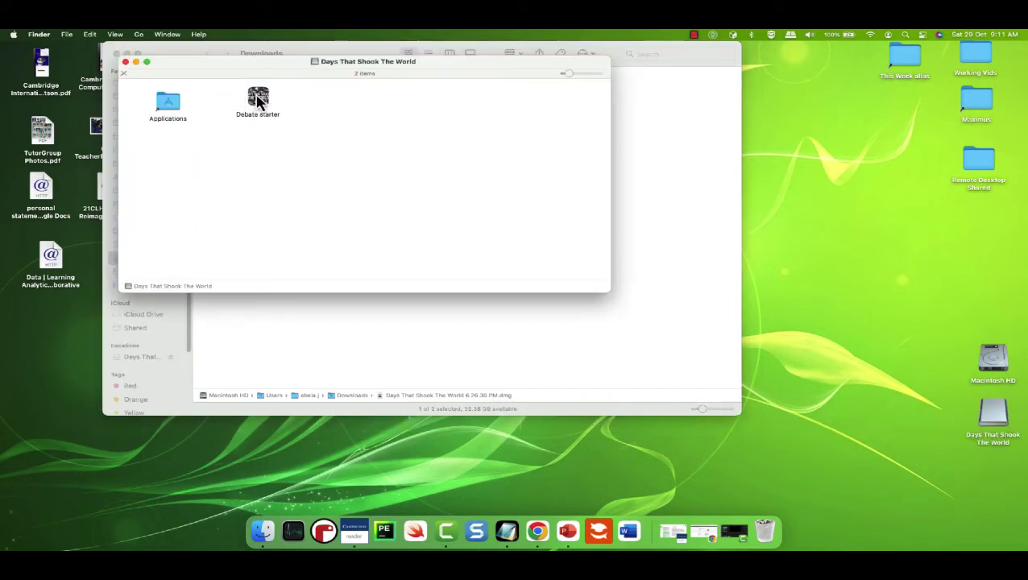
left_click_drag(257, 98, 176, 109)
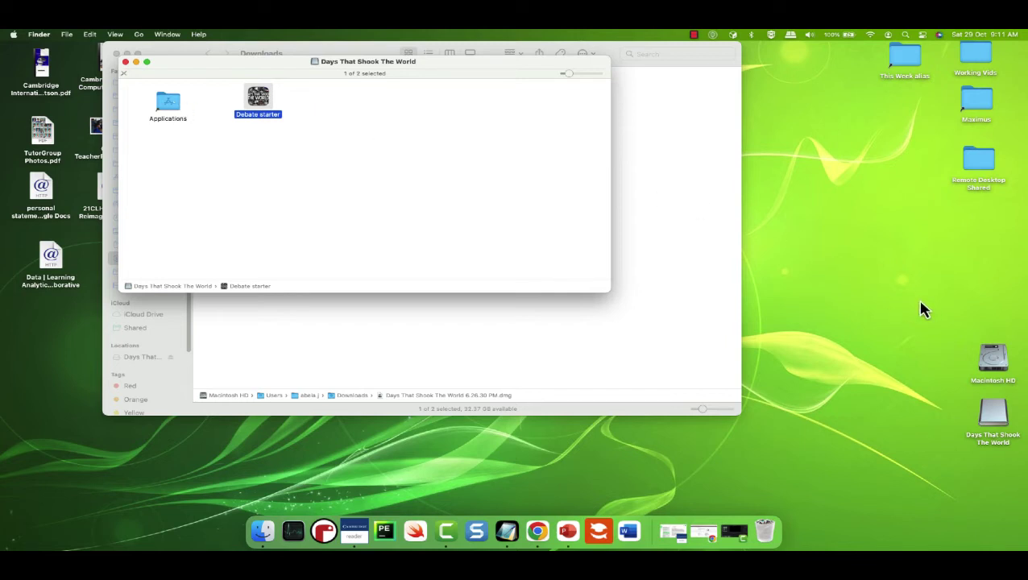
- Launch Debate starter from Macintosh HD > Applications
double_click(991, 360)
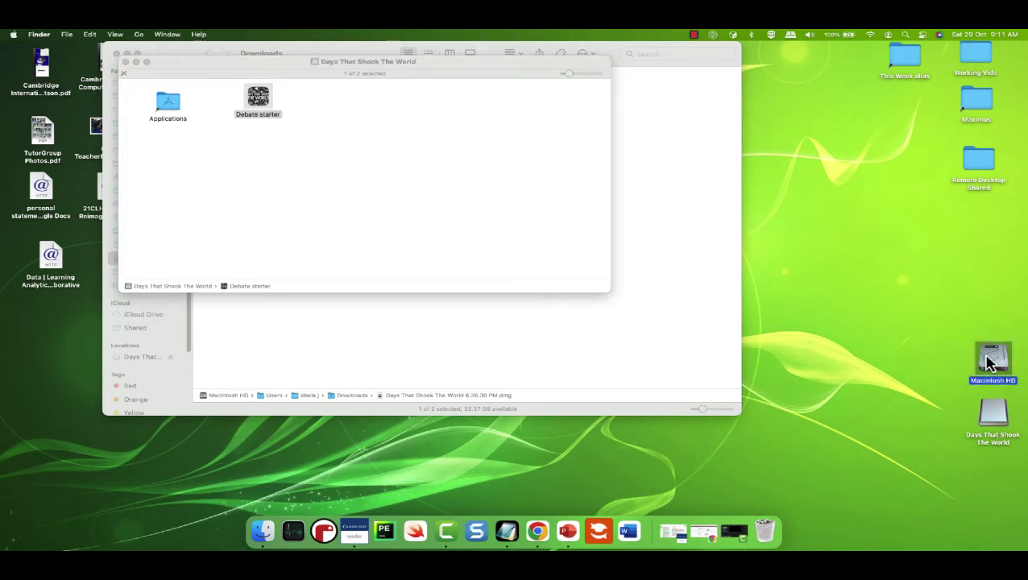
double_click(258, 121)
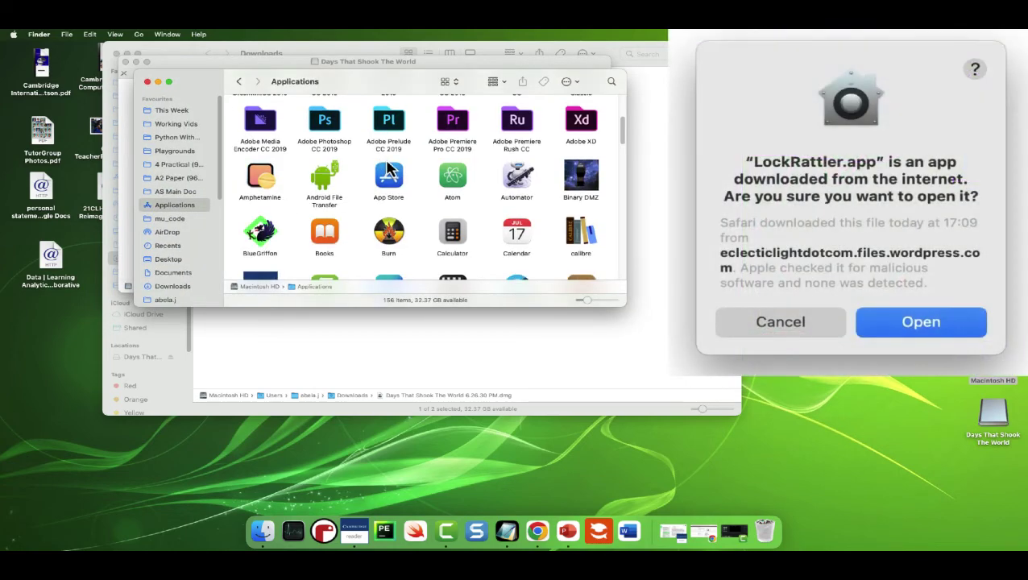
scroll(410, 189, "down", 3)
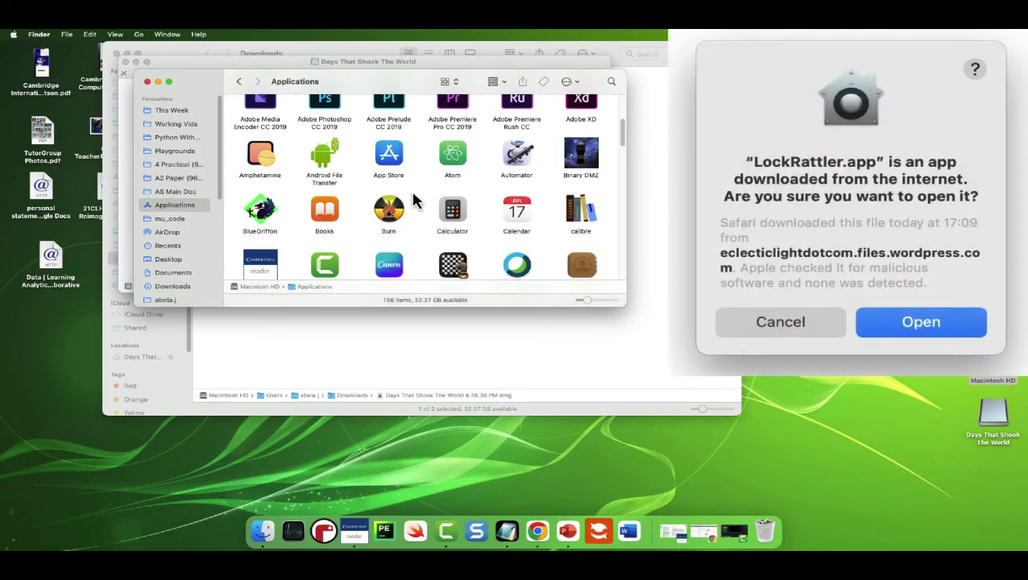
scroll(427, 200, "down", 5)
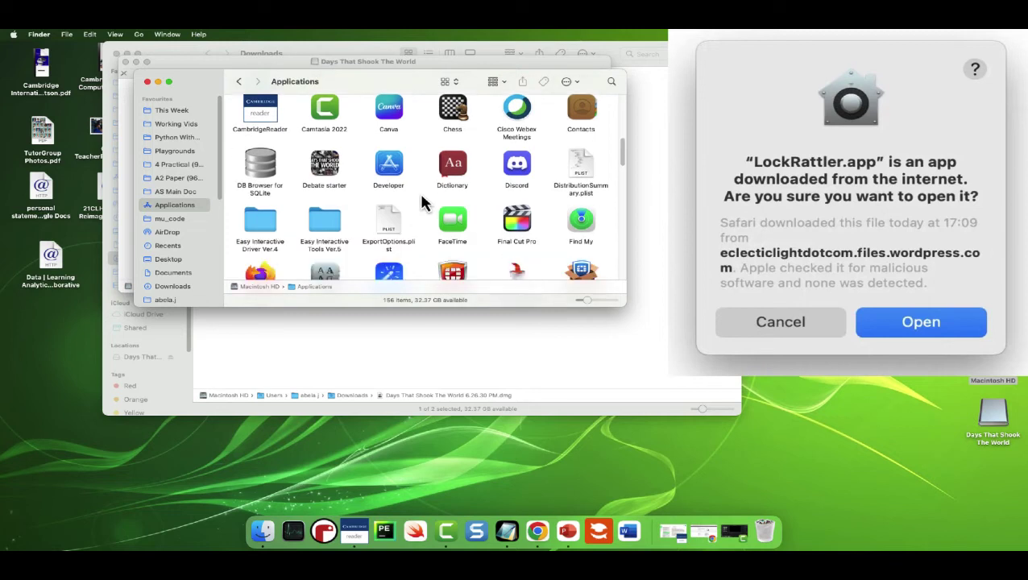
double_click(325, 167)
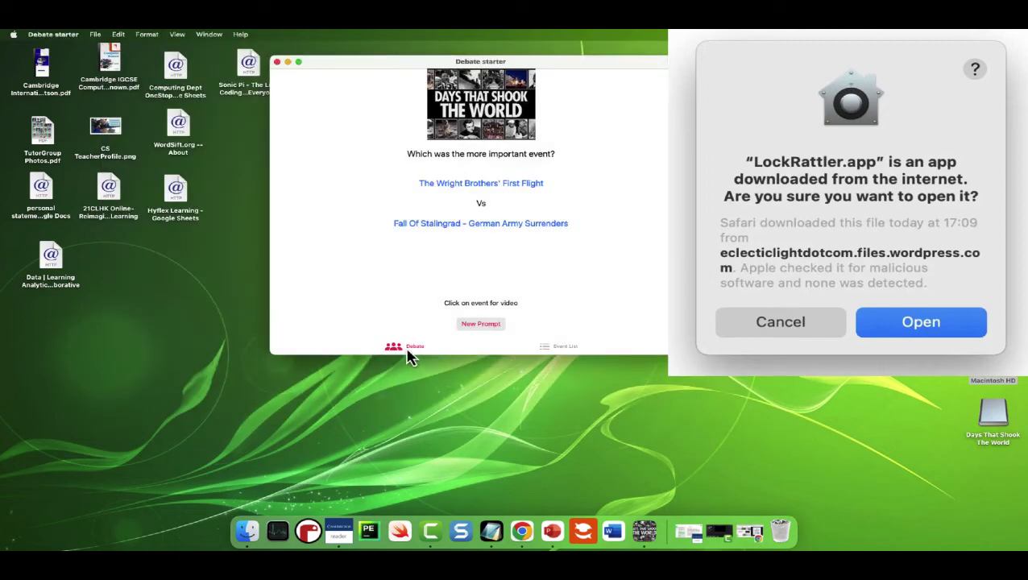
- Generate five new debate pairs, view the Event List, and return to the Debate tab
left_click(482, 324)
left_click(482, 324)
left_click(481, 323)
left_click(482, 324)
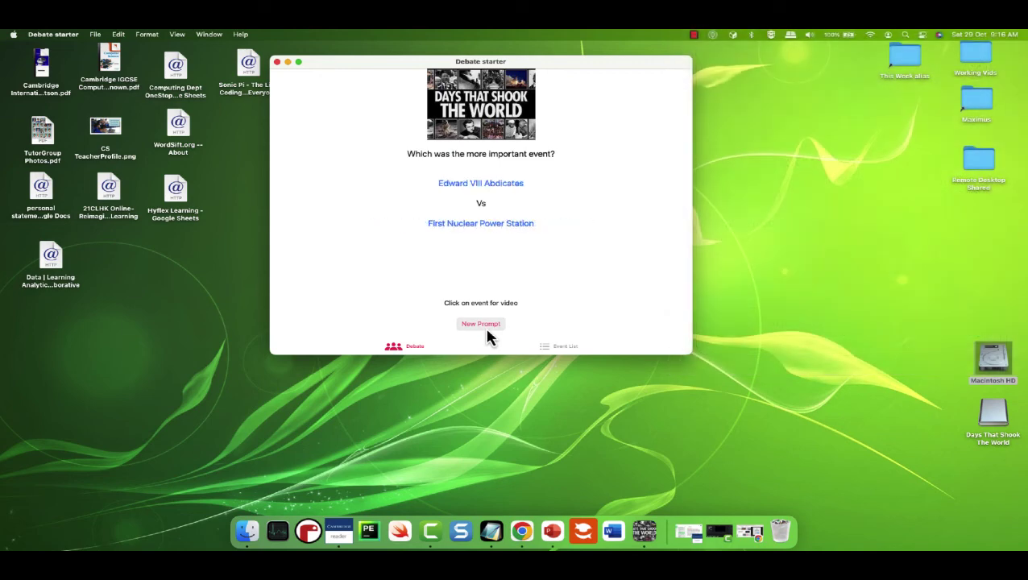
left_click(482, 323)
left_click(560, 347)
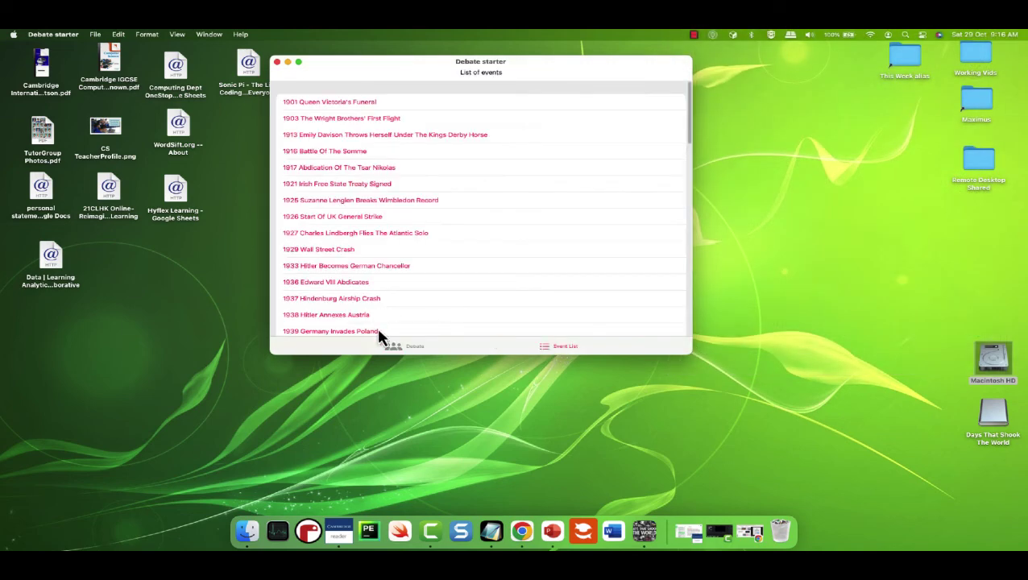
left_click(395, 350)
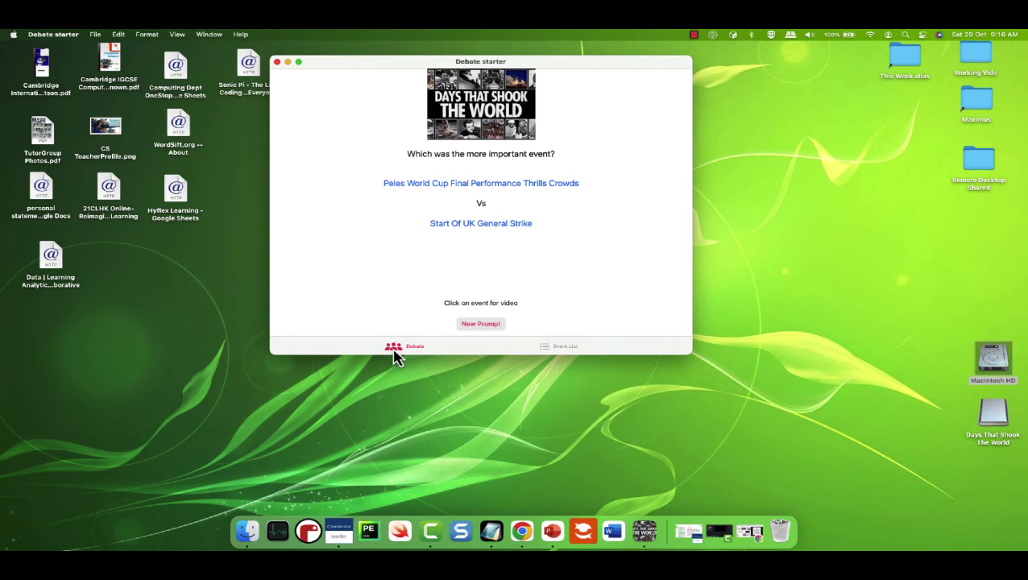